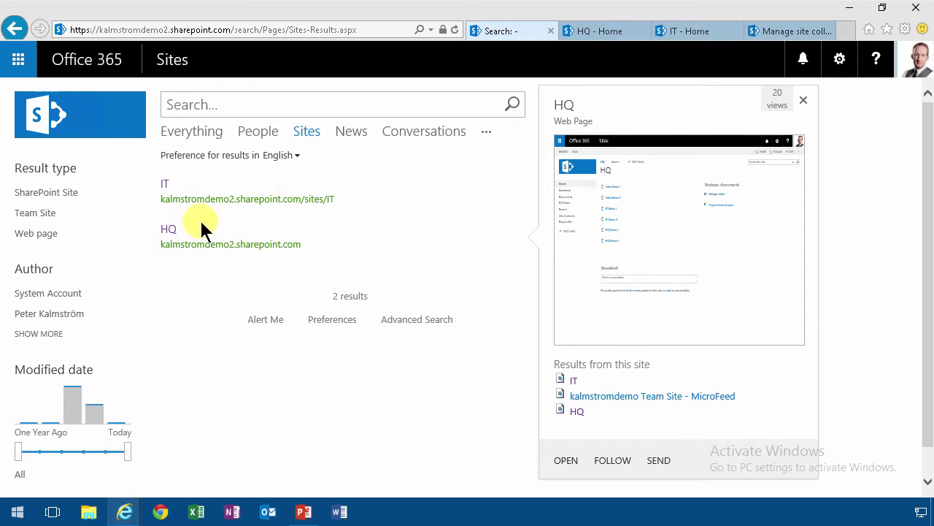
Put the Sites results page into edit mode and open the Refinement web part's properties.
click(840, 60)
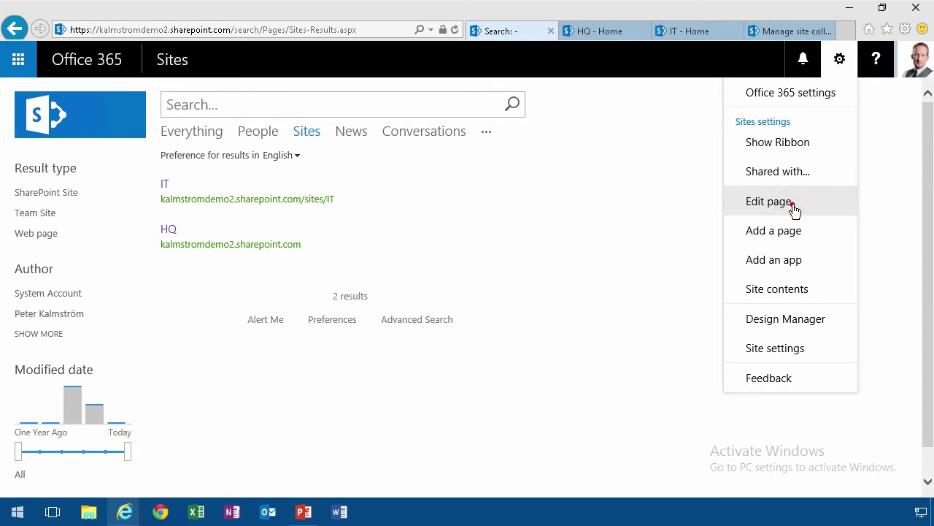
mouse_move(129, 238)
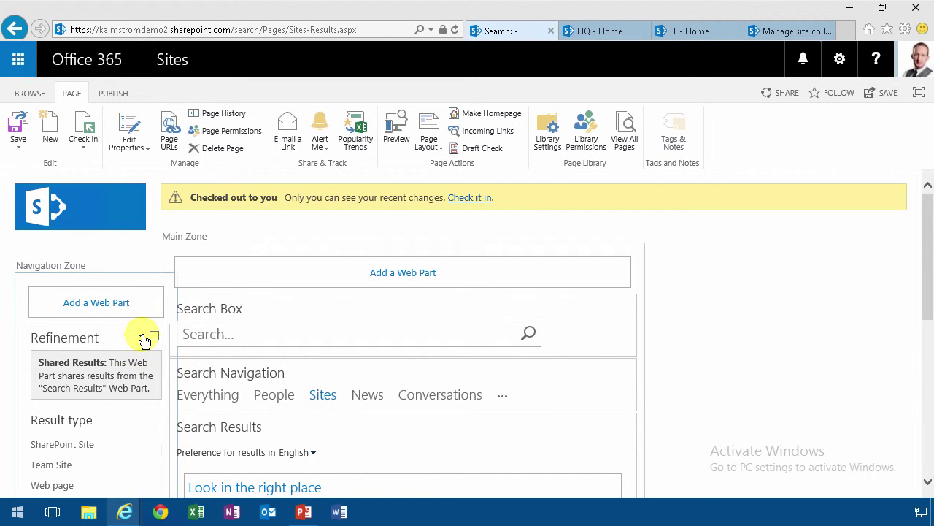
click(142, 337)
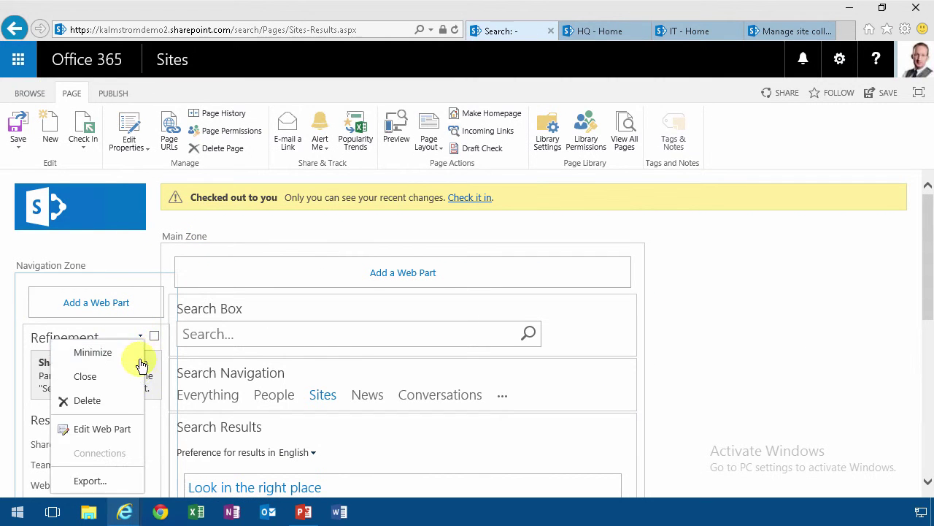
click(102, 429)
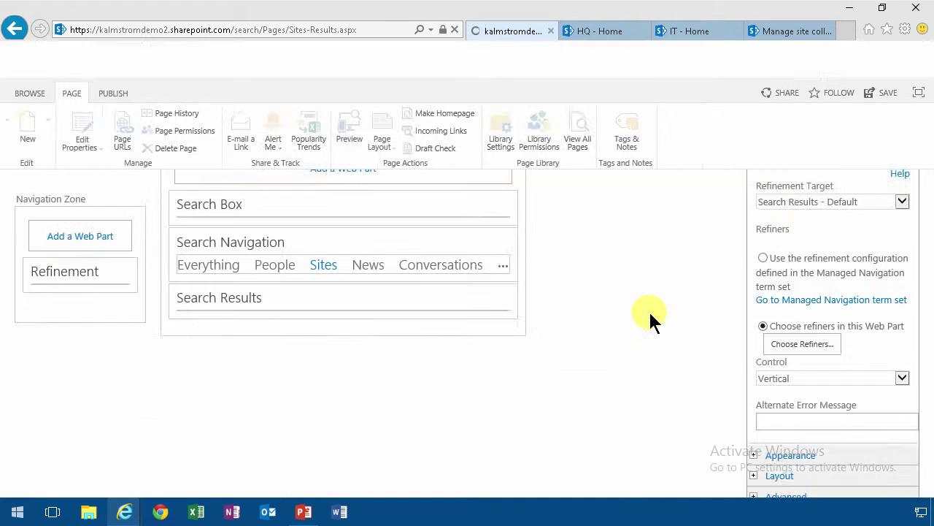
Remove the FileType, contentclass and ContentTypeId refiners from the Refinement web part and apply the change.
click(786, 446)
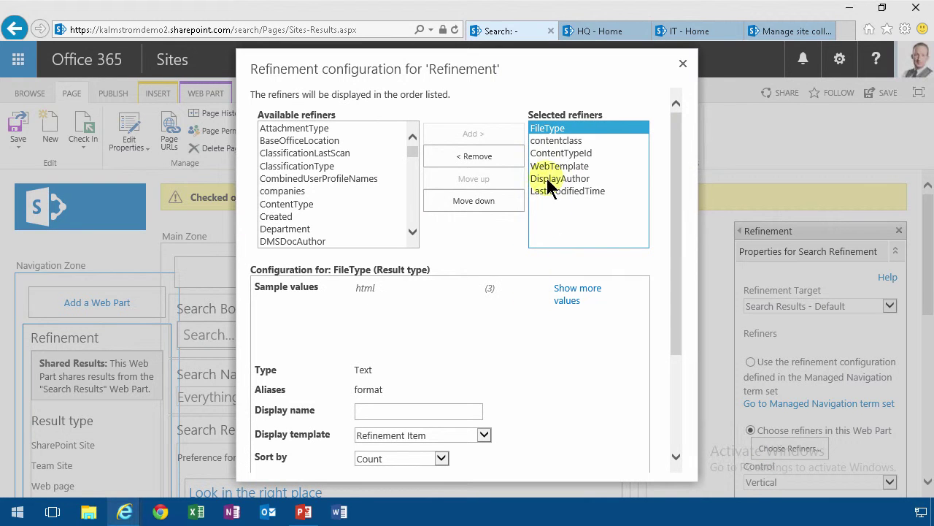
click(489, 161)
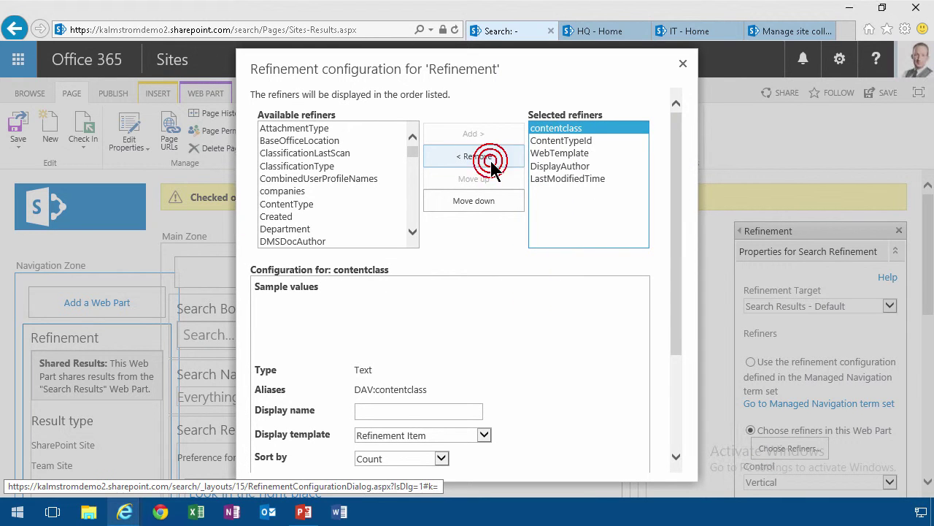
click(490, 159)
click(491, 160)
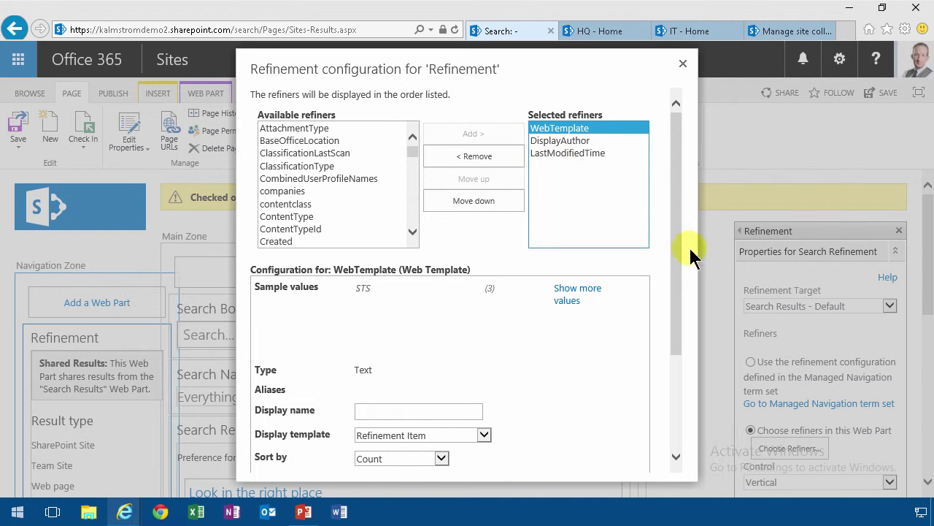
scroll(677, 259, down, 10)
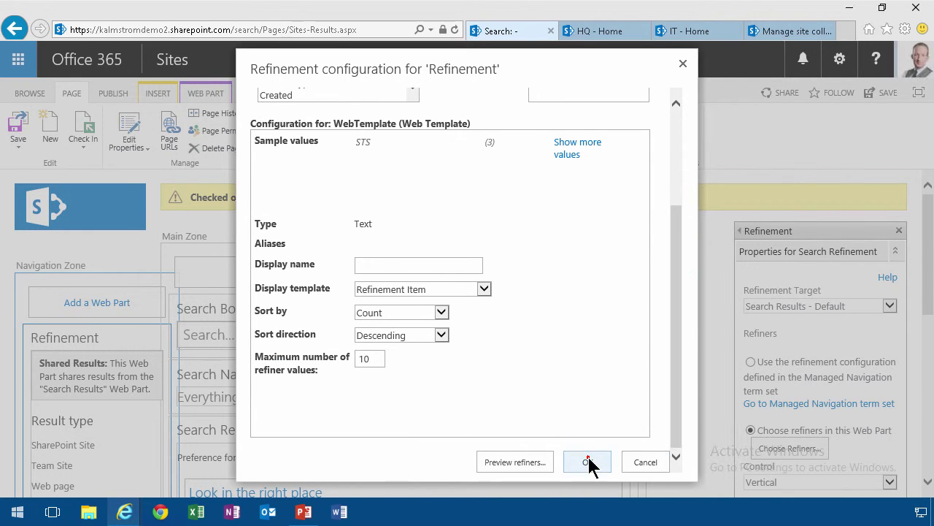
click(590, 462)
drag(931, 305, 923, 387)
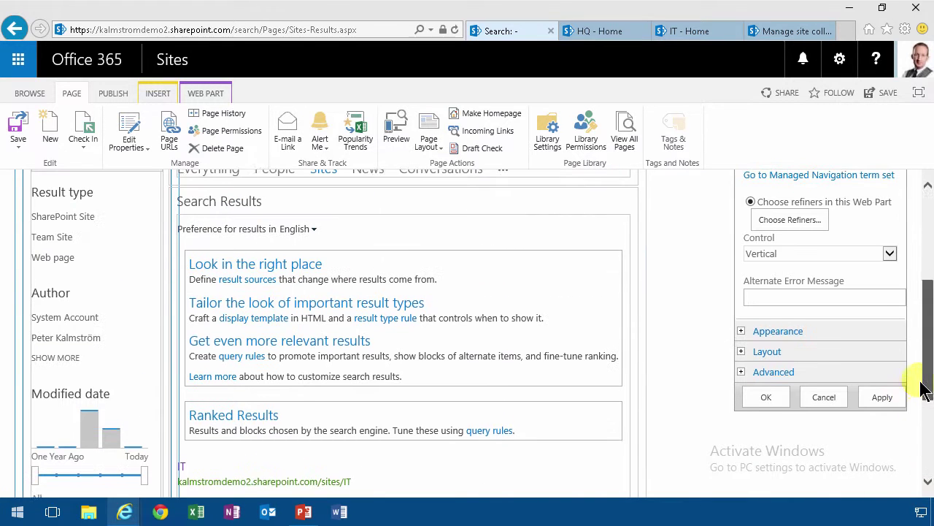
click(883, 402)
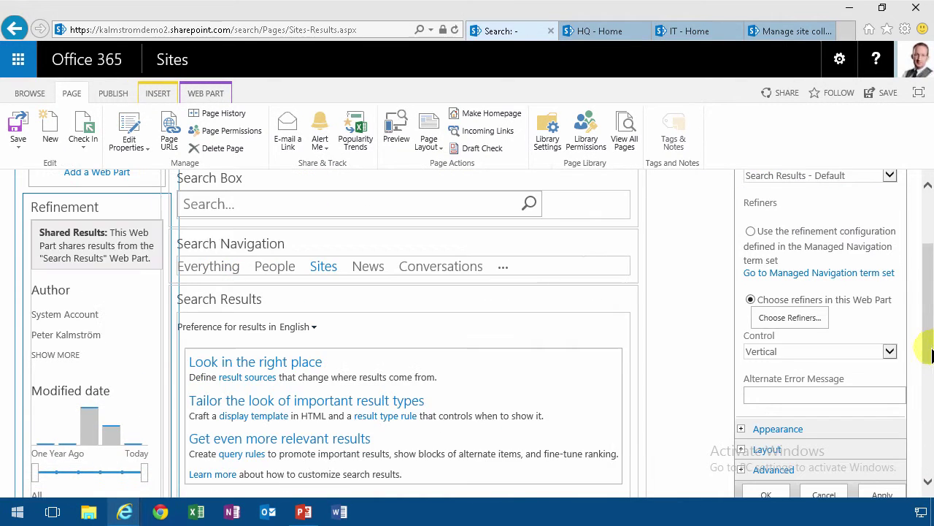
drag(926, 345, 903, 192)
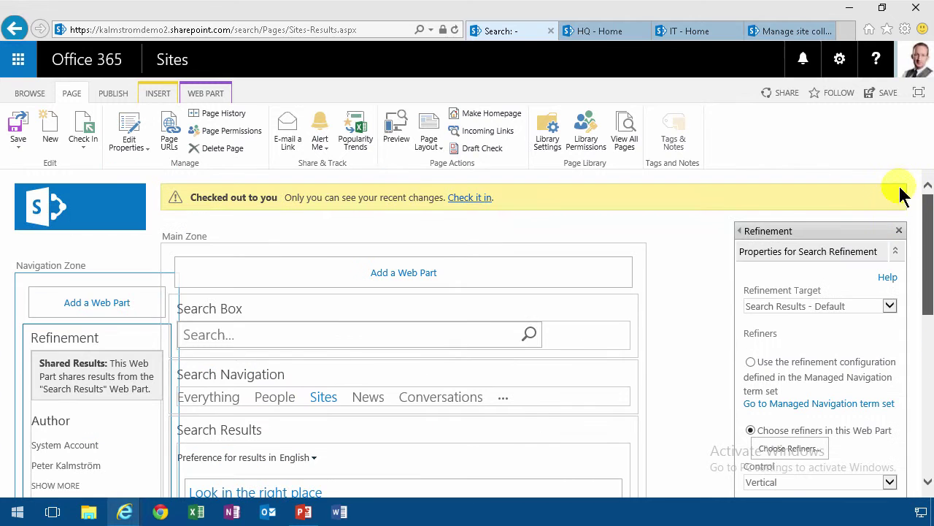
Publish the Sites results page with the comments left blank.
click(116, 93)
click(20, 129)
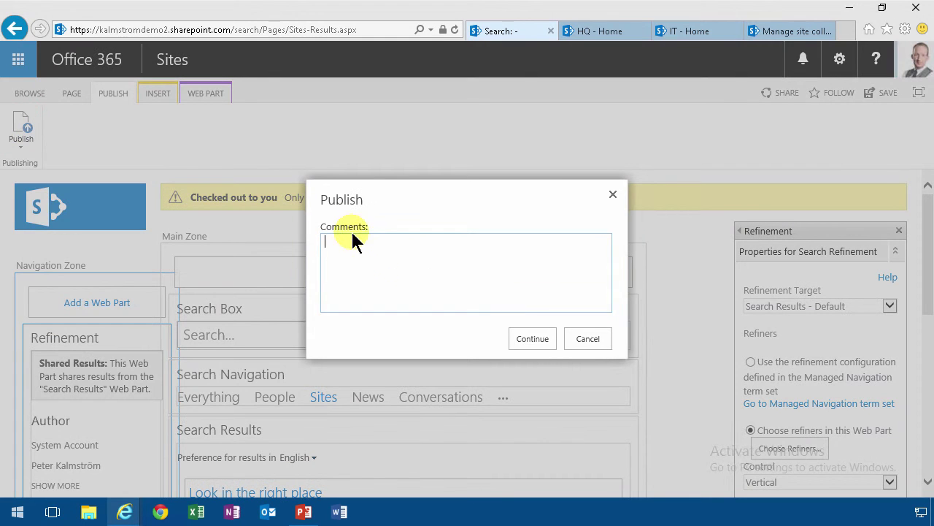
click(533, 339)
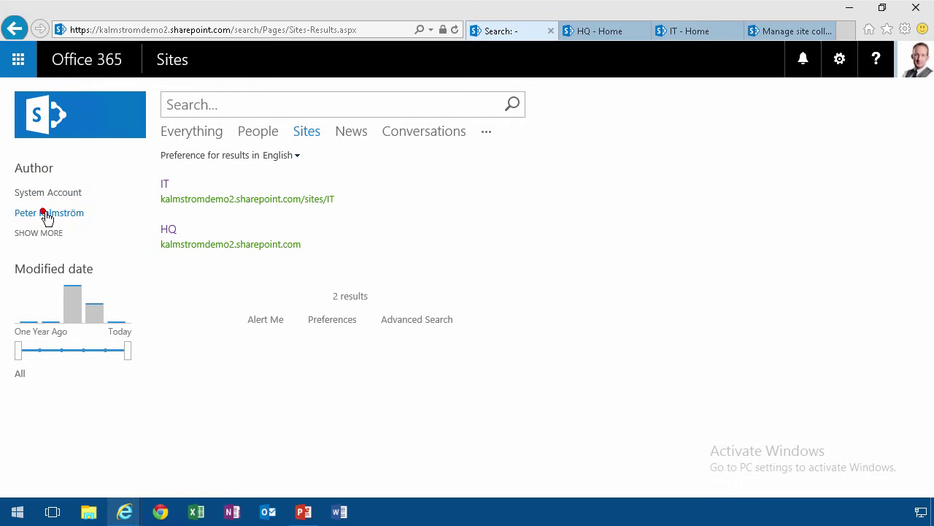
Test the Author refiner by filtering the site results to the second listed author and showing all authors again.
click(43, 212)
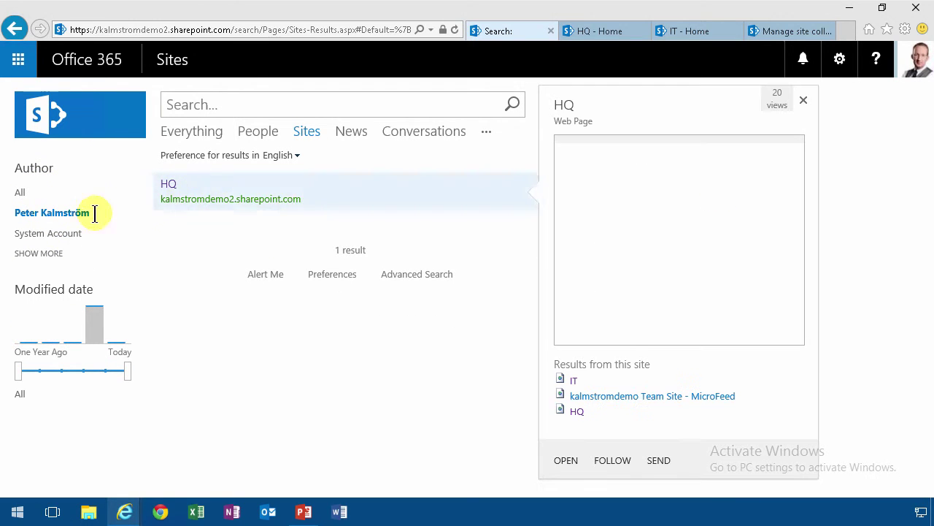
click(20, 192)
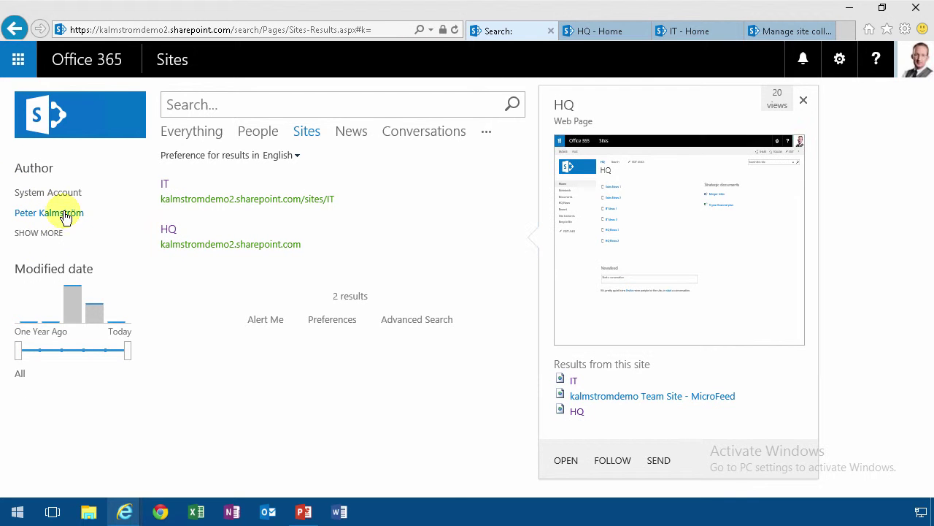
Switch to PowerPoint to review the "Our intranet" site structure diagram, and return to Internet Explorer.
click(303, 512)
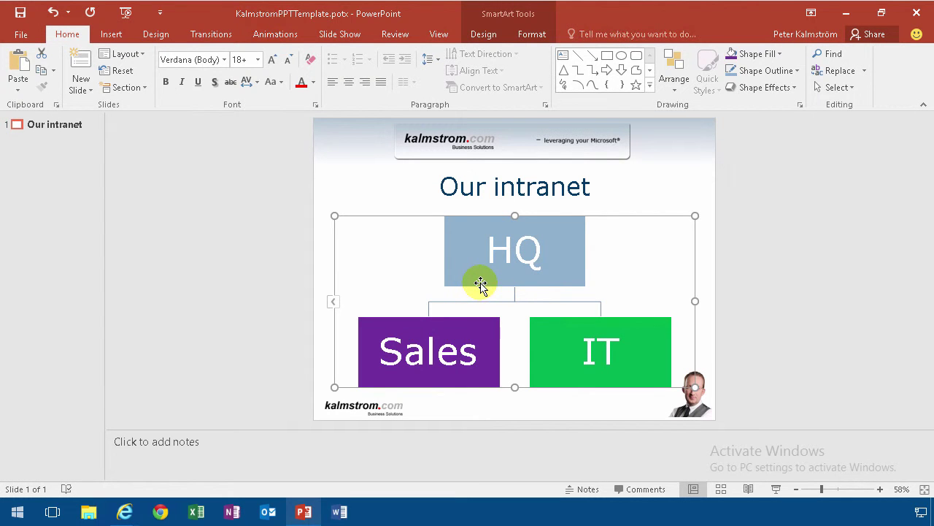
click(414, 203)
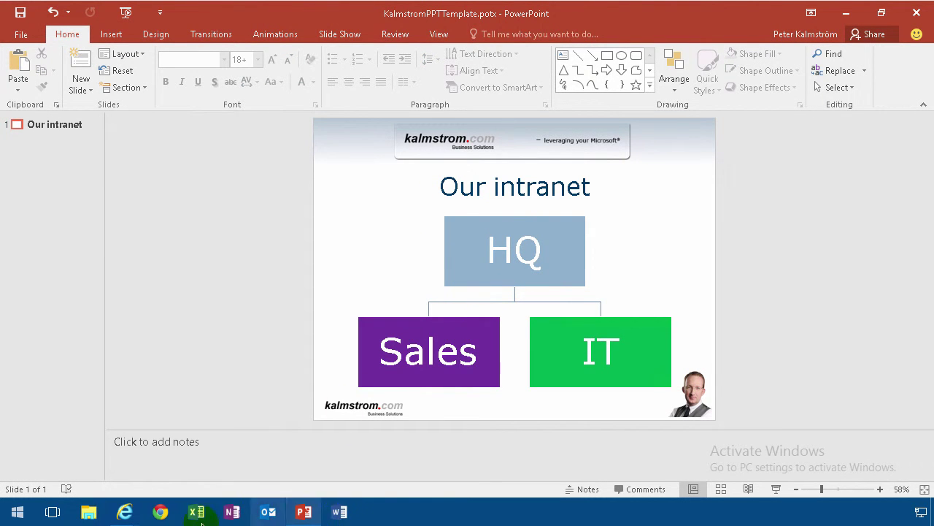
click(133, 518)
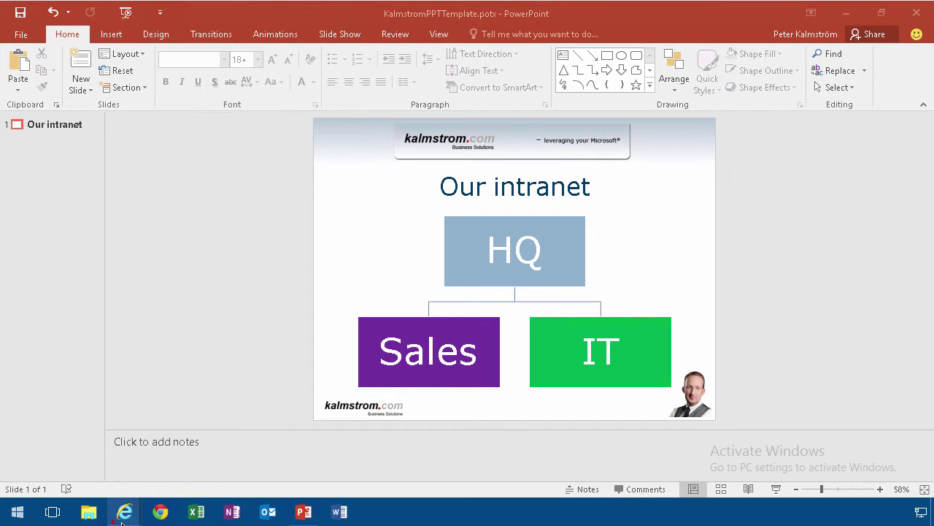
click(127, 452)
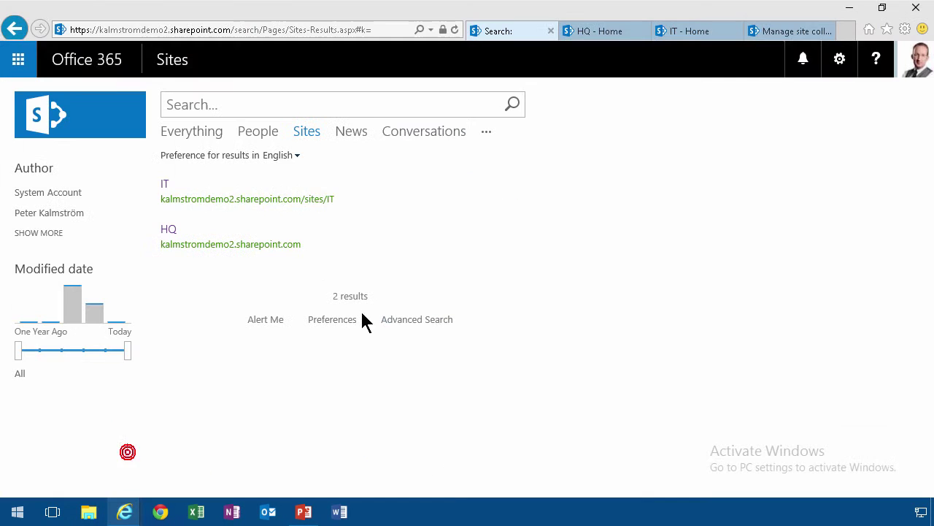
Find the Promoted Links app and add it to the search site with the name "Promoted".
click(840, 58)
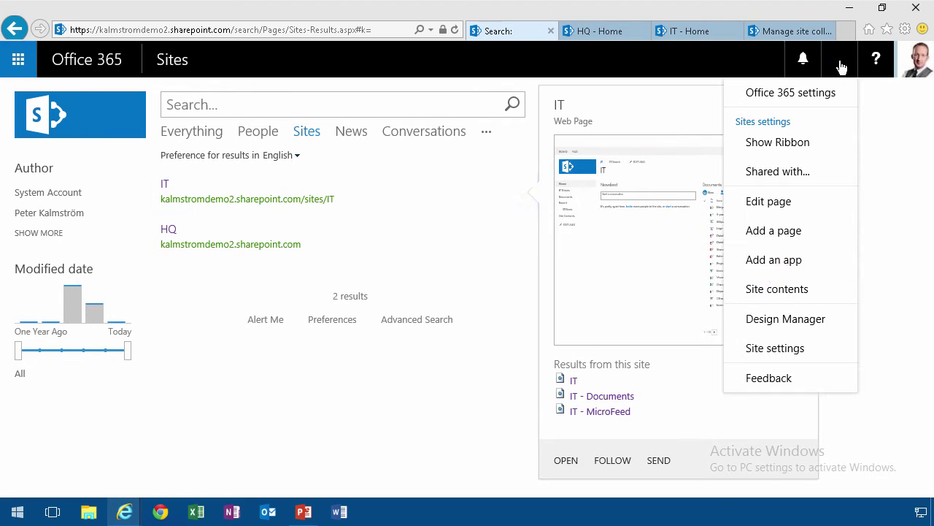
click(775, 265)
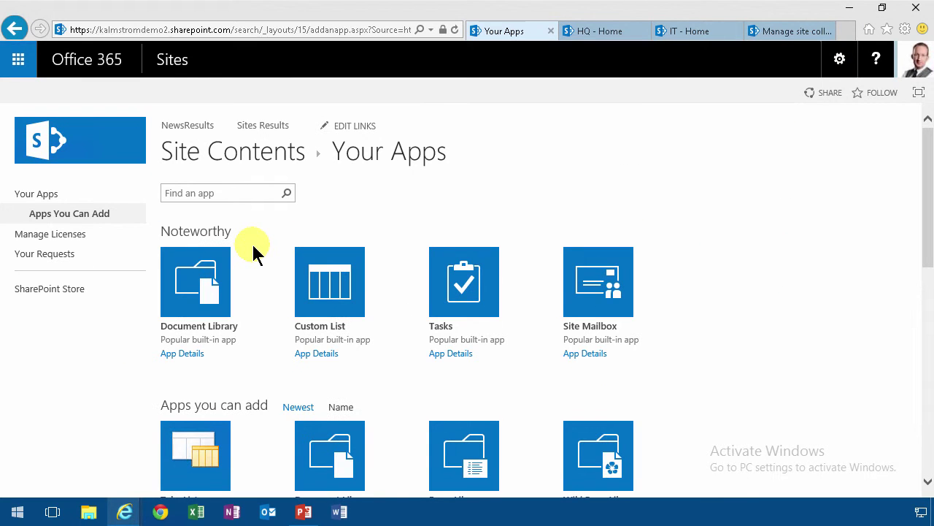
click(210, 194)
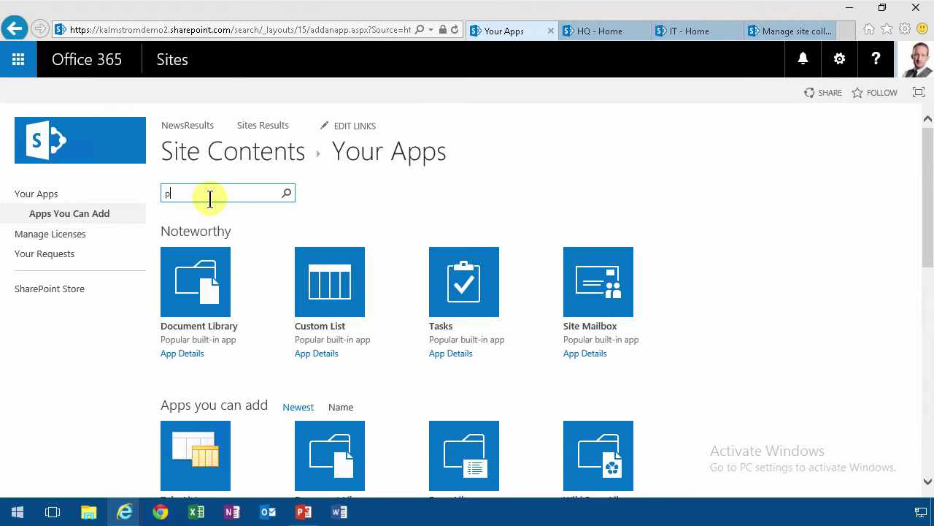
text(promoted)
key(Return)
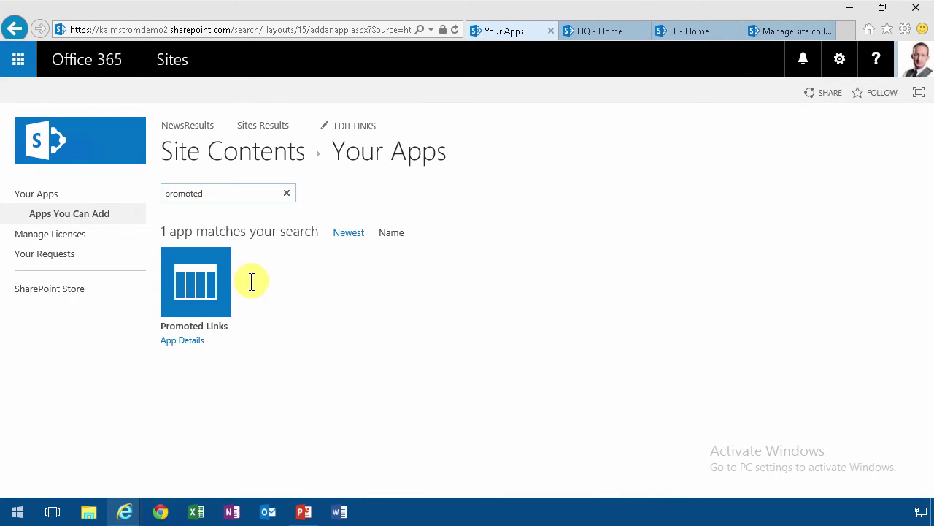
click(208, 287)
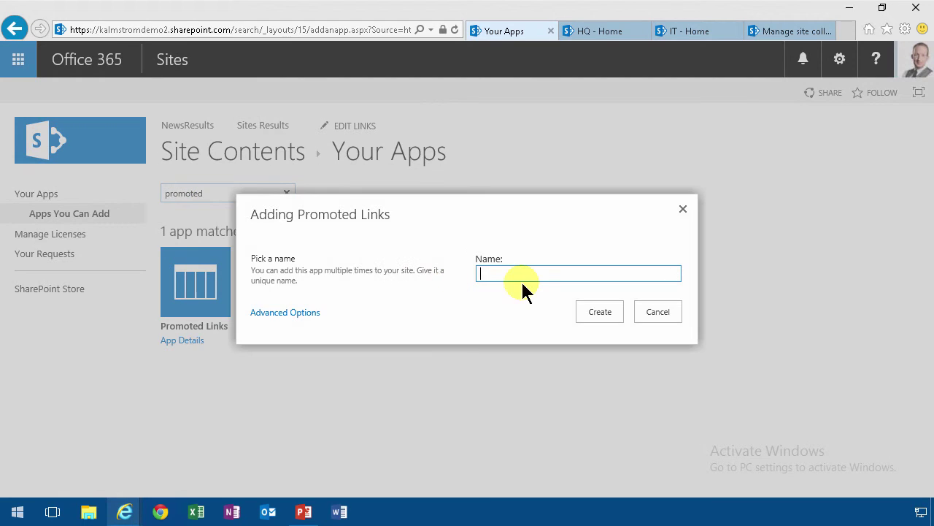
text(Promoted)
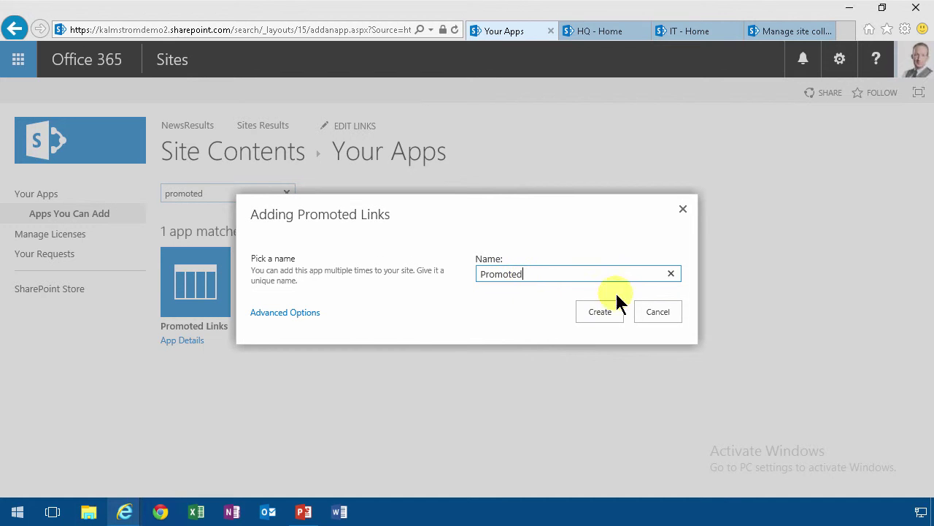
click(616, 313)
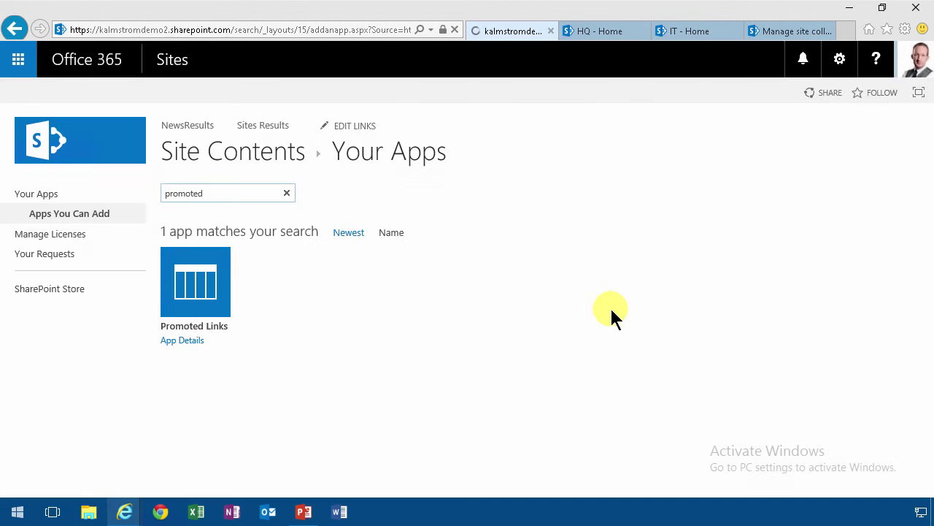
Open the Promoted list's All Promoted Links view for editing and add an item titled "HQ".
click(257, 338)
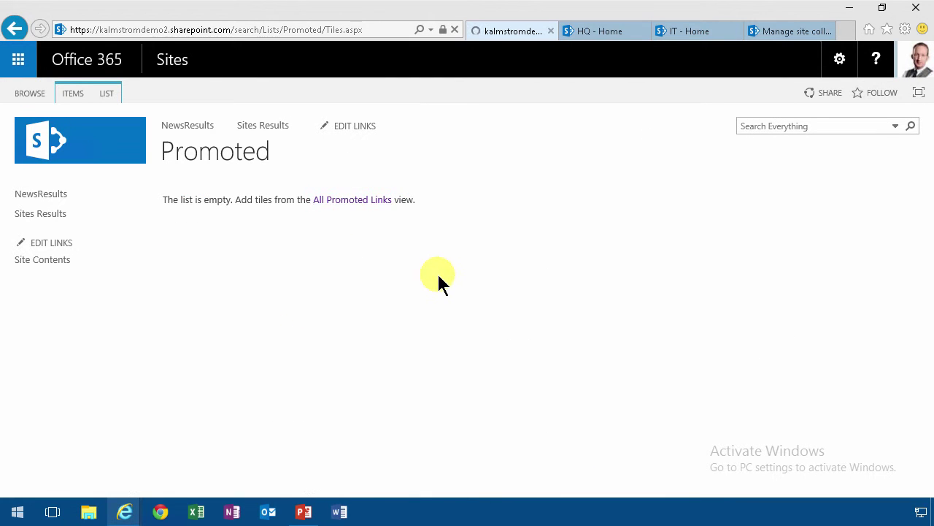
click(266, 194)
text(H)
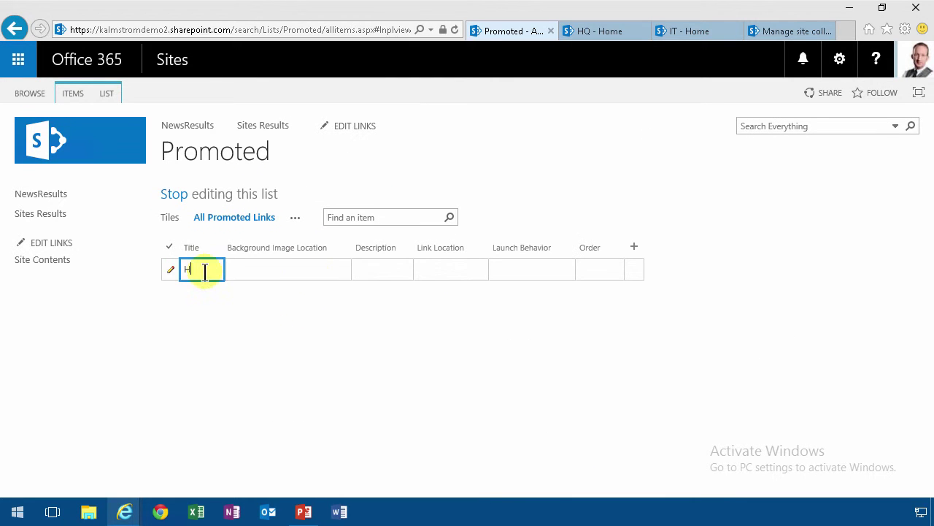
text(Q)
key(Tab)
click(451, 270)
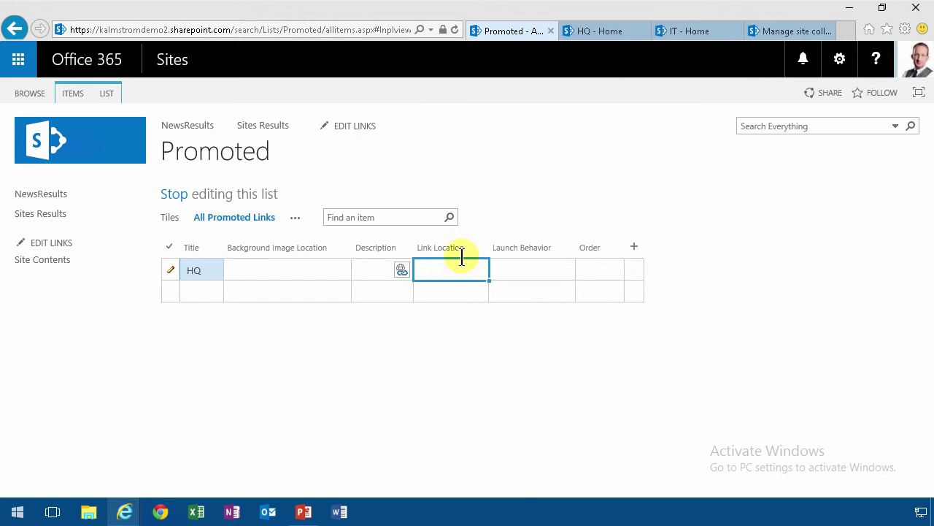
click(609, 32)
click(236, 28)
click(234, 29)
drag(234, 29, 73, 29)
key(ctrl+c)
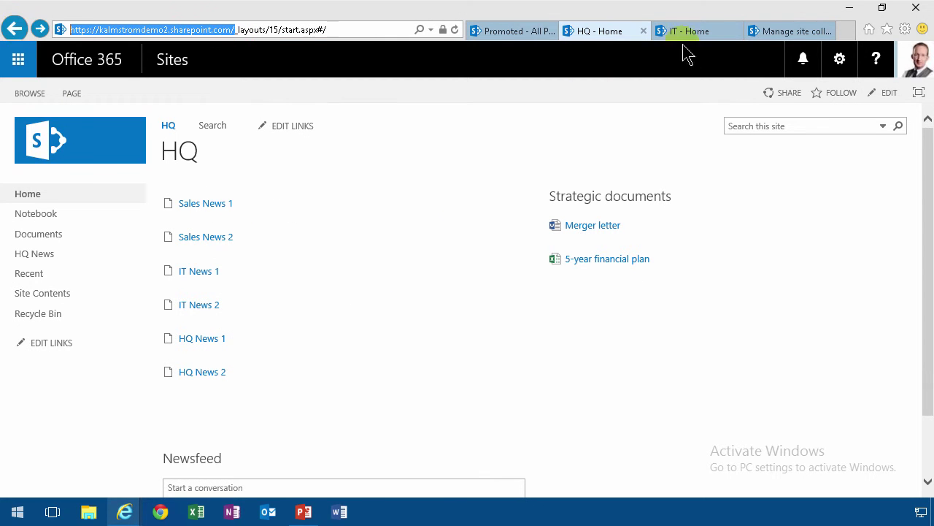
click(515, 30)
key(ctrl+v)
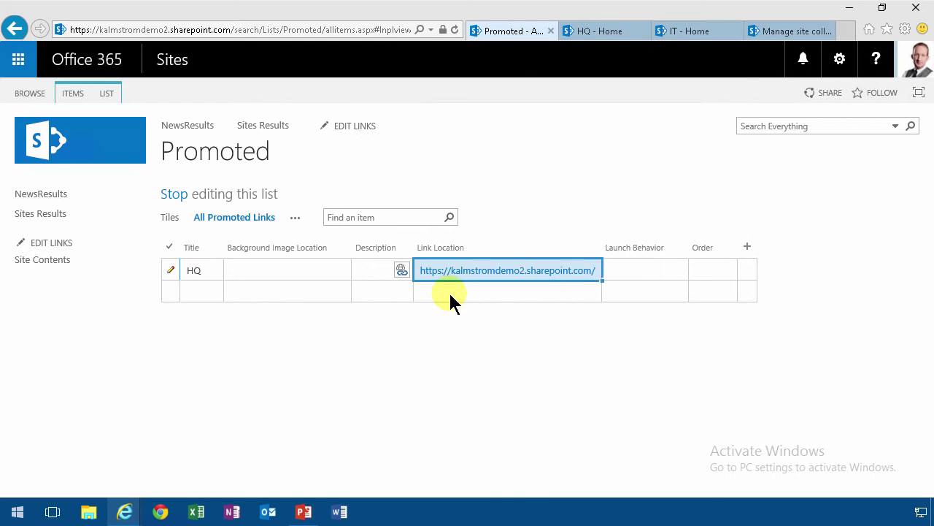
click(446, 292)
Add a second item titled "Sales" to the Promoted list.
click(191, 290)
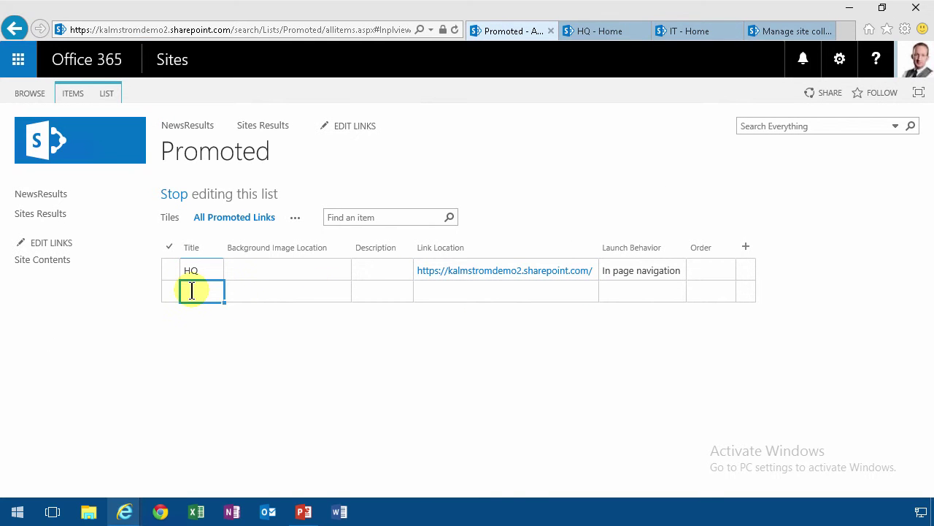
text(Sales)
key(Tab)
click(446, 285)
click(691, 31)
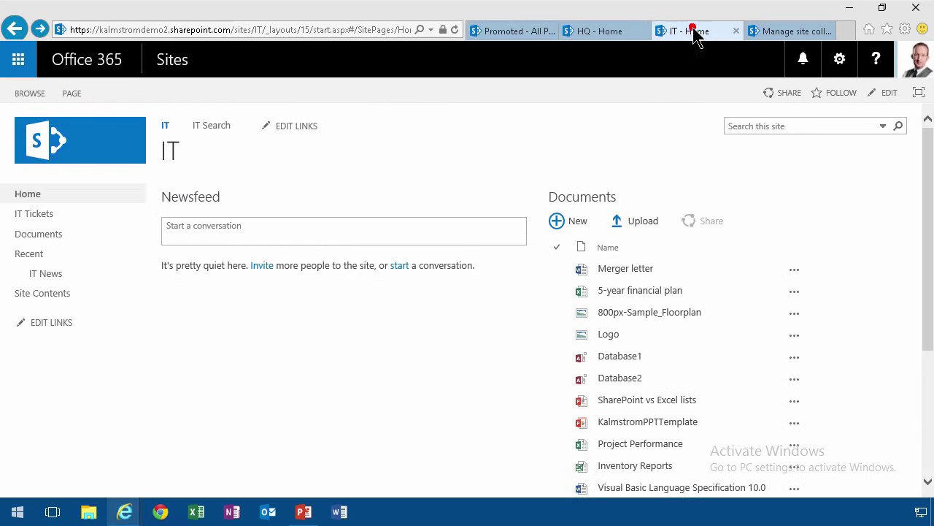
click(255, 29)
click(239, 29)
key(shift+Home)
key(ctrl+c)
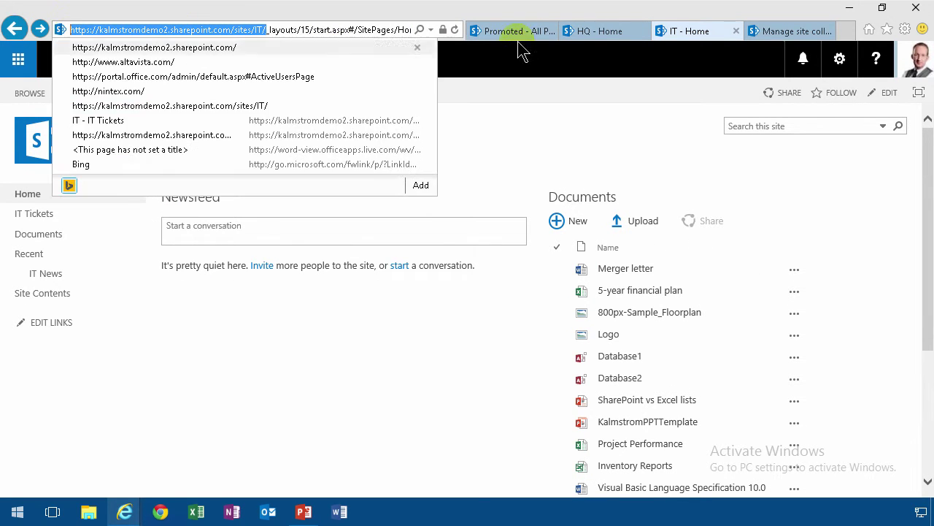
click(519, 31)
key(ctrl+v)
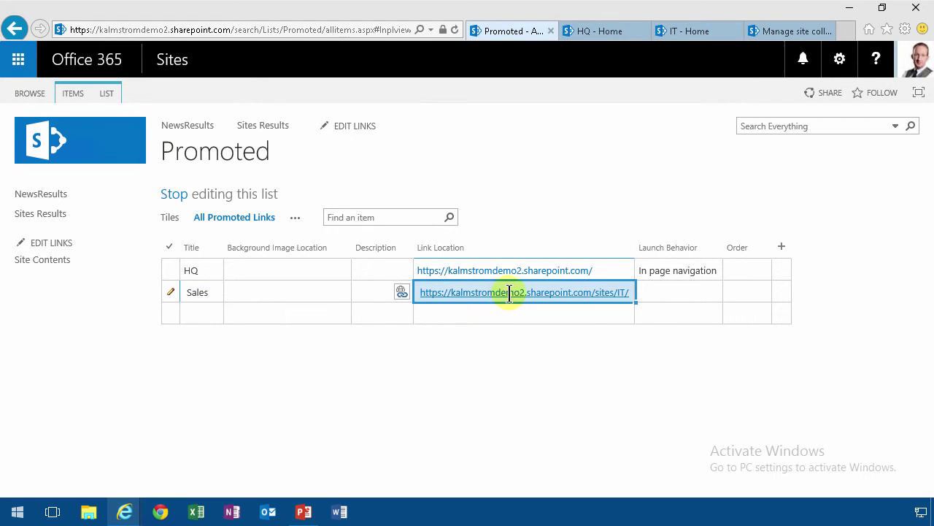
key(BackSpace)
key(BackSpace)
key(BackSpace)
text(Sales)
key(Return)
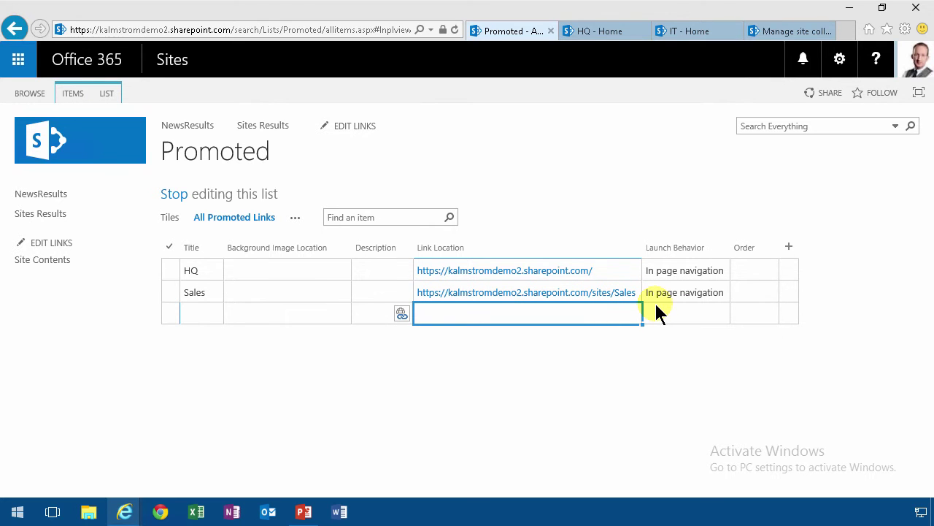
key(ctrl+v)
click(201, 314)
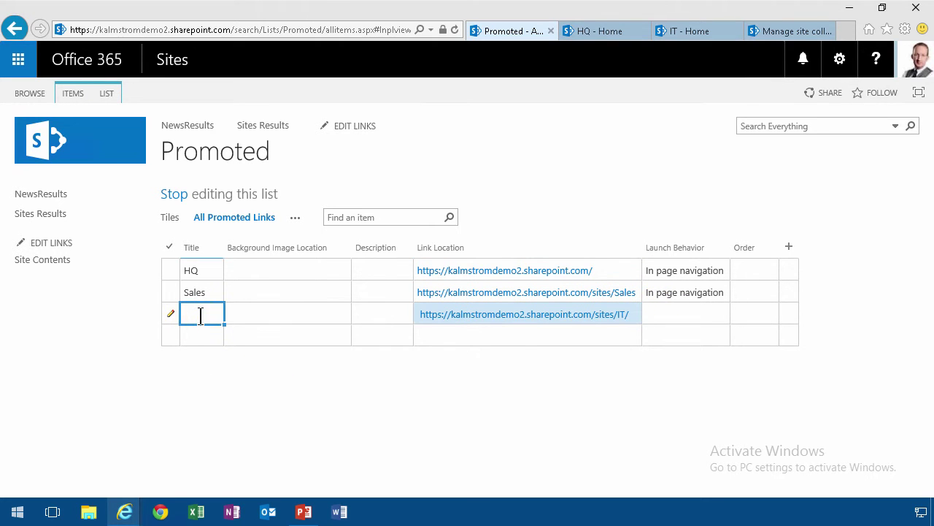
click(200, 316)
click(211, 336)
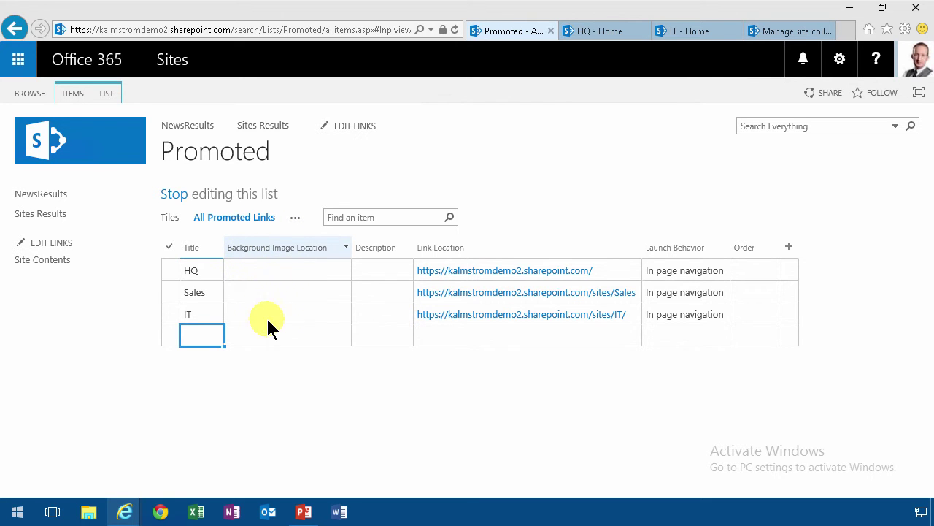
click(182, 195)
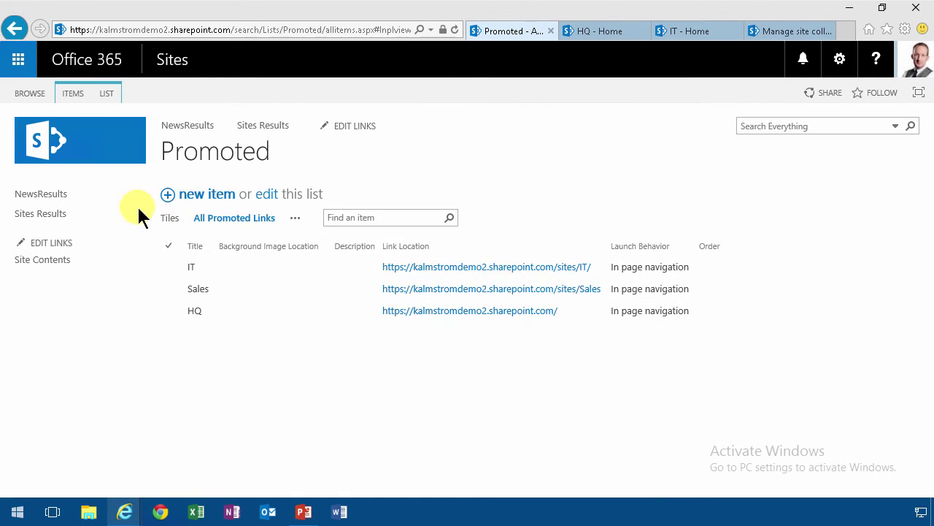
Open the Sites-Results page from the site's Pages library and put it in edit mode.
click(46, 265)
scroll(654, 219, down, 5)
click(654, 155)
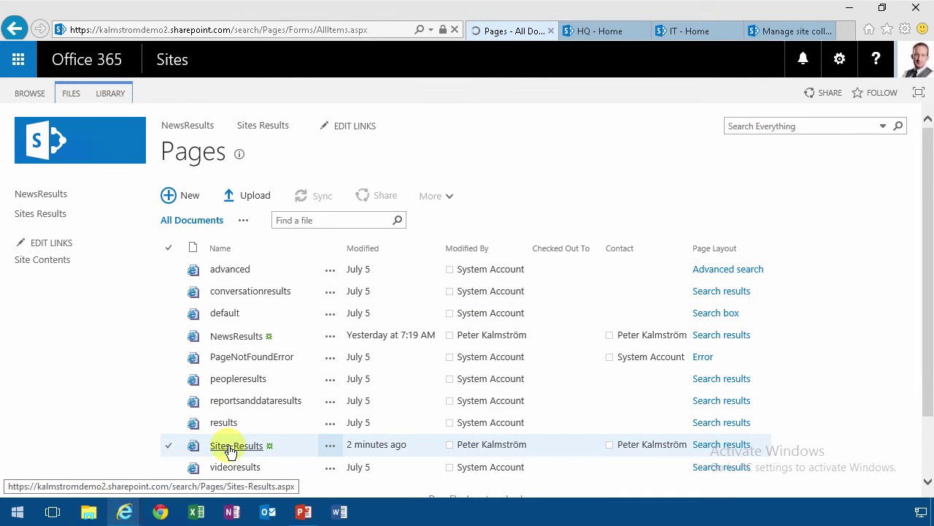
click(229, 447)
click(840, 58)
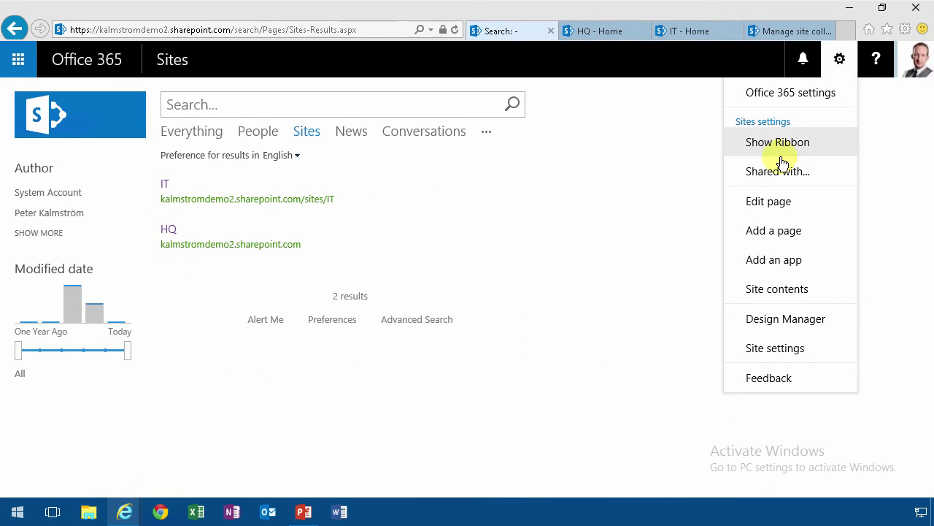
click(772, 203)
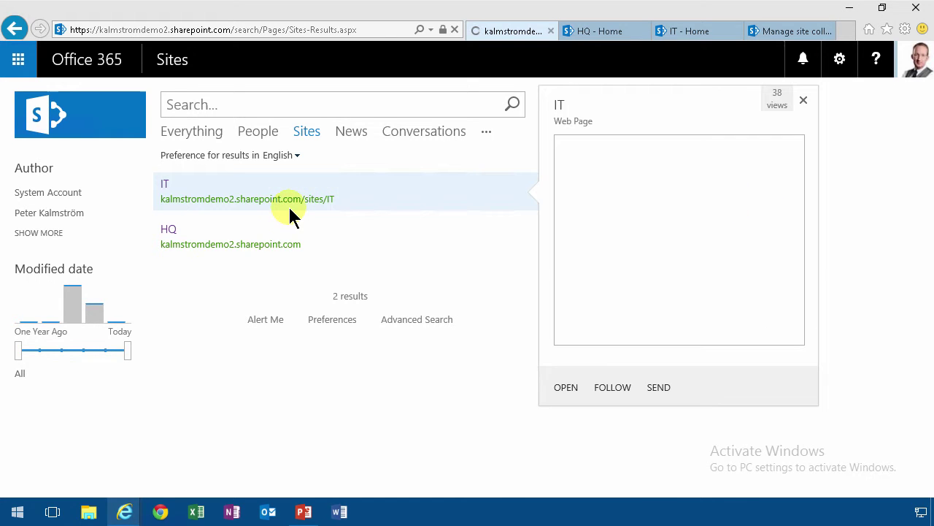
Add the Promoted list as a web part in the Main Zone and move it between Search Navigation and Search Results.
click(416, 273)
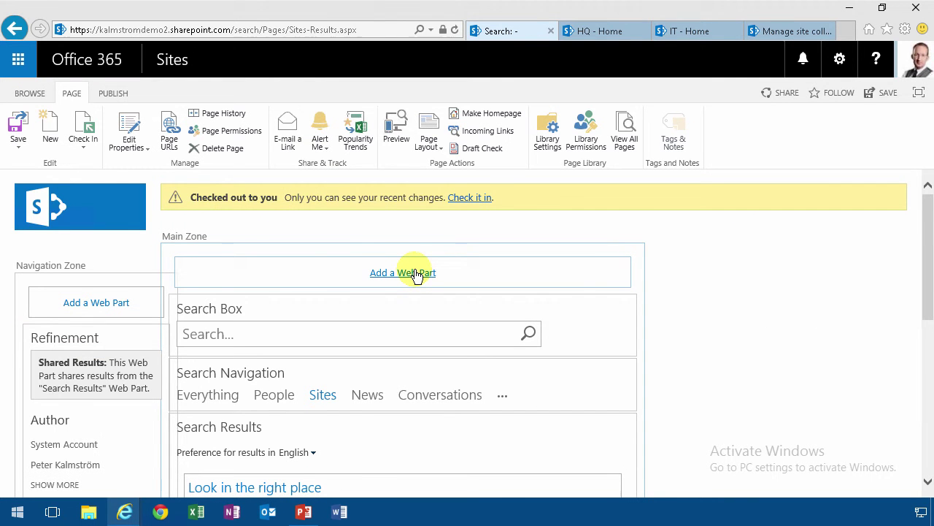
click(187, 282)
click(827, 369)
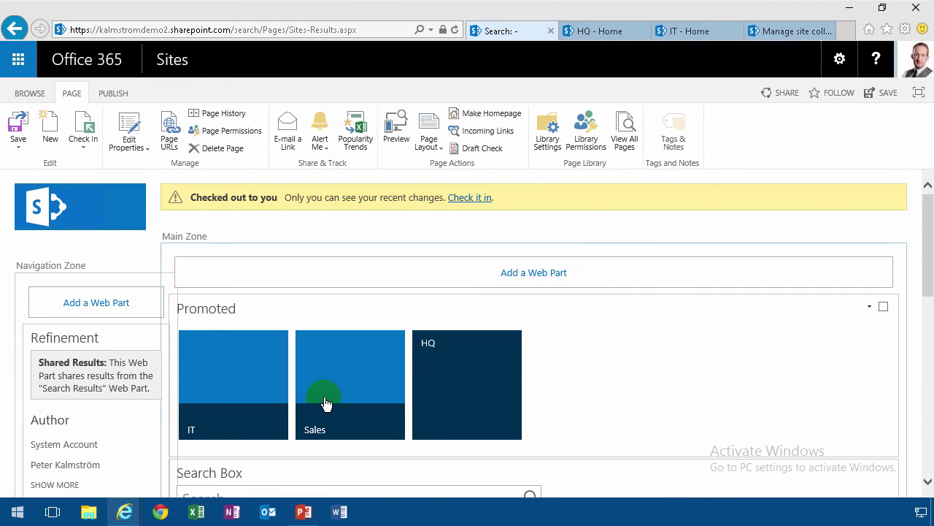
drag(928, 278, 928, 298)
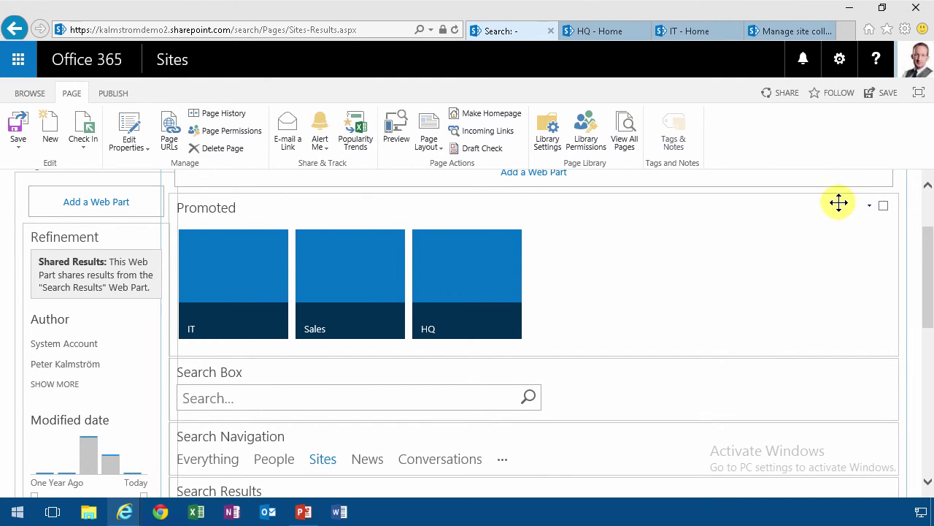
drag(837, 203, 810, 276)
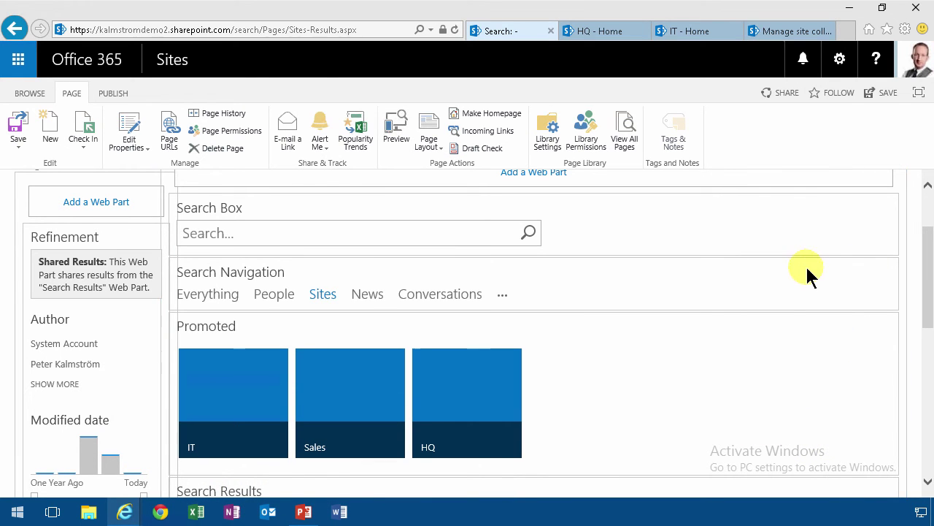
Publish the Sites-Results page without a comment.
click(111, 93)
click(21, 130)
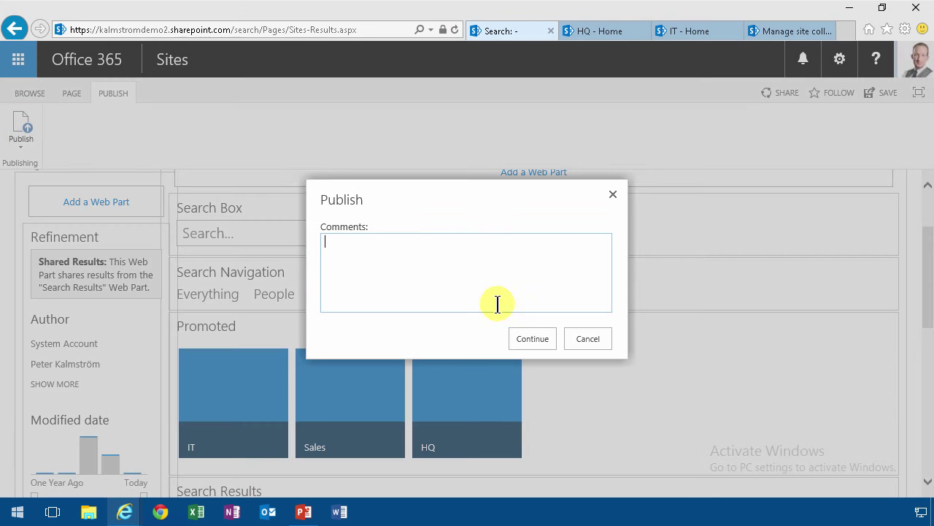
click(534, 340)
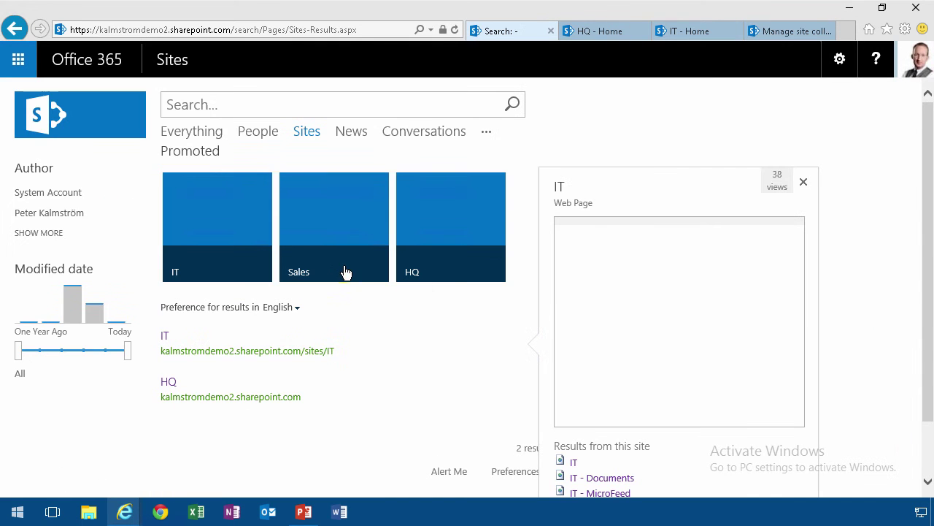